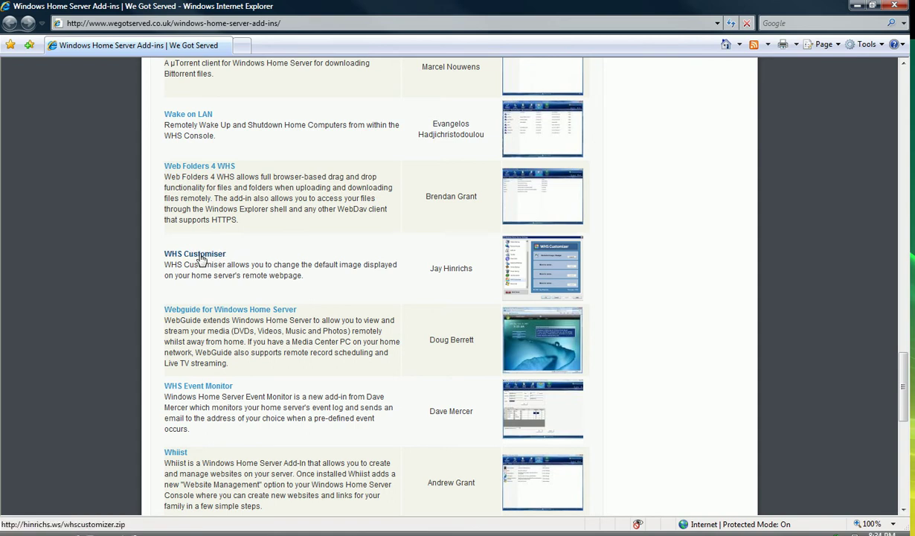
Download the WHS Customiser zip, open it, and copy WHS Customizer.msi into Temp
click(200, 257)
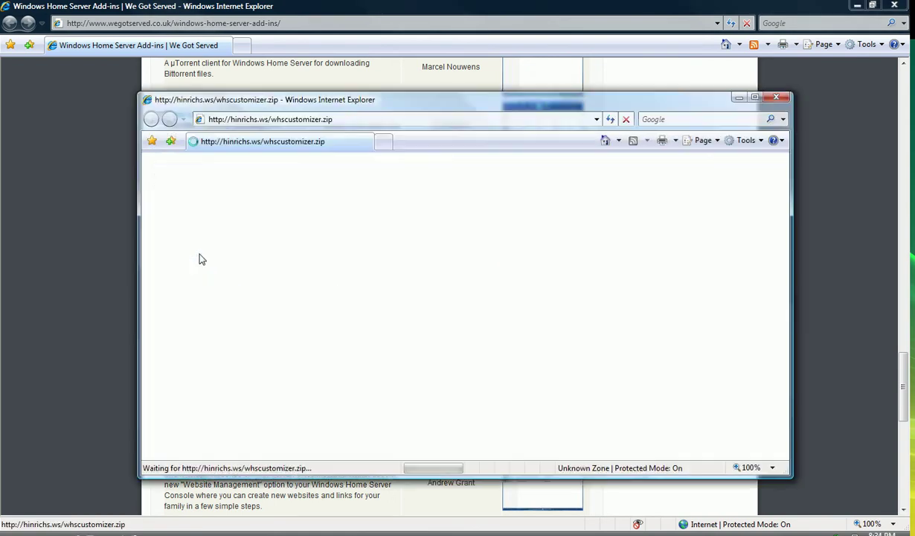
click(420, 273)
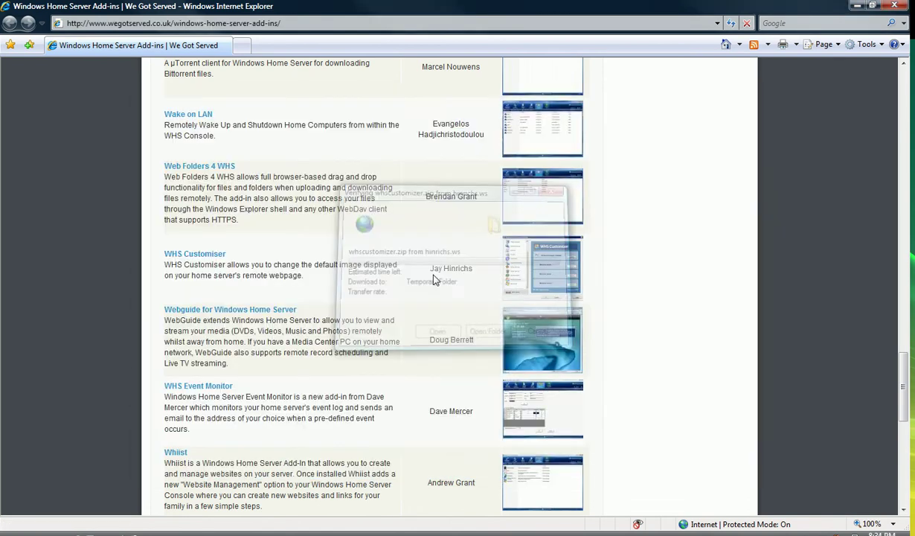
drag(596, 149, 359, 234)
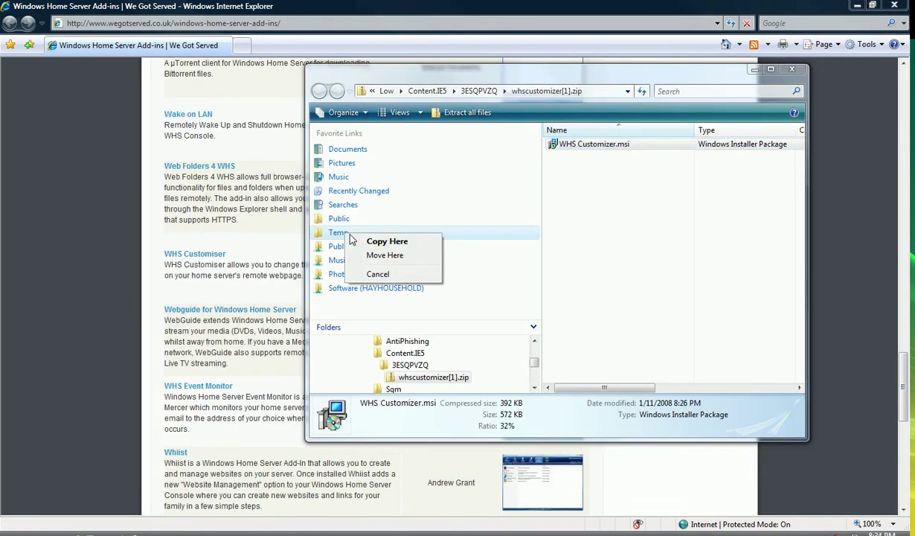
click(370, 242)
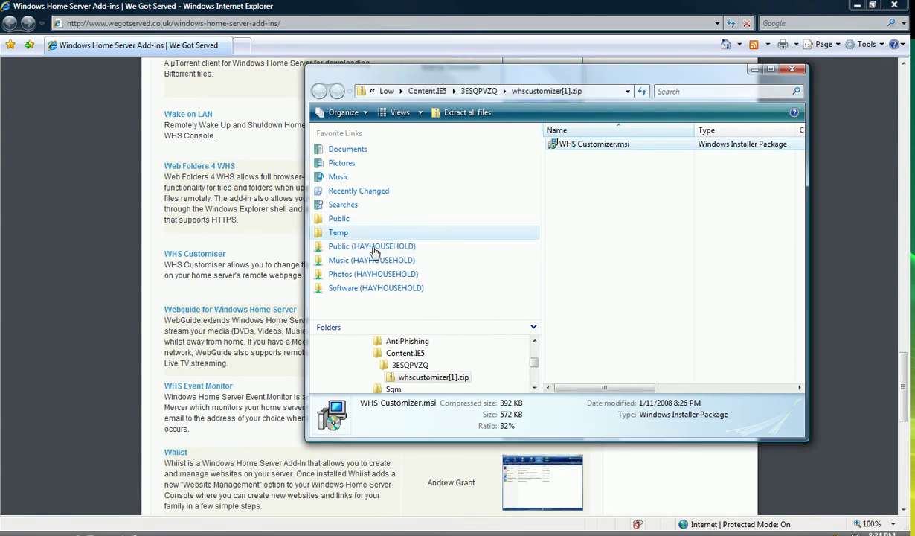
Open the Add-Ins folder on the server's Software share
click(368, 293)
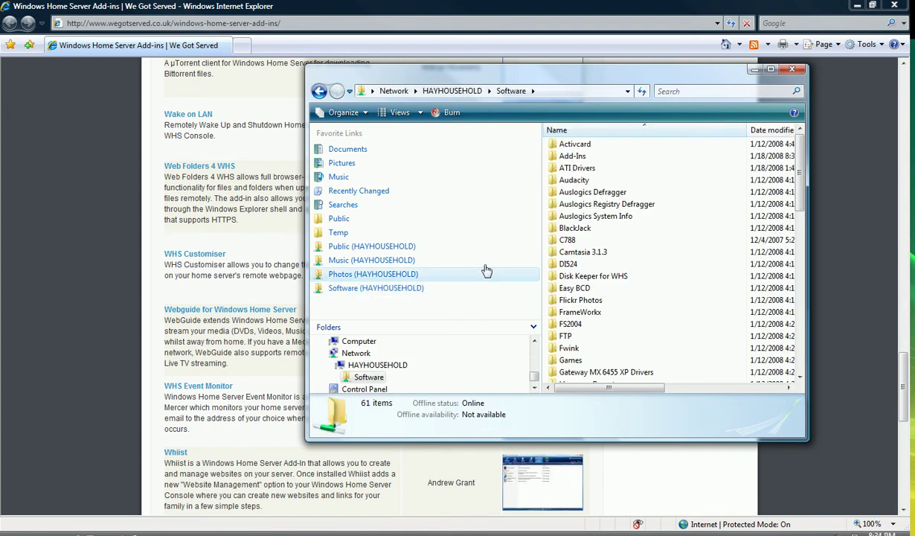
click(574, 158)
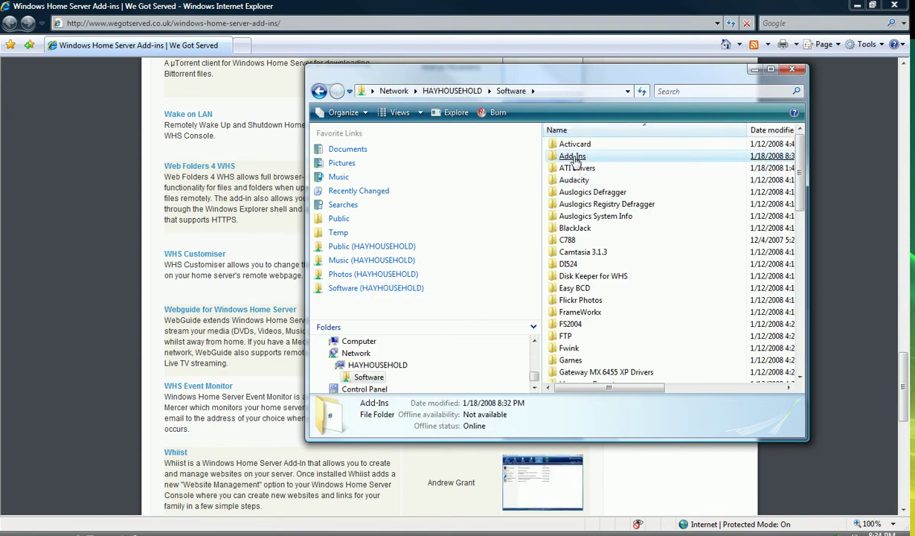
double_click(573, 157)
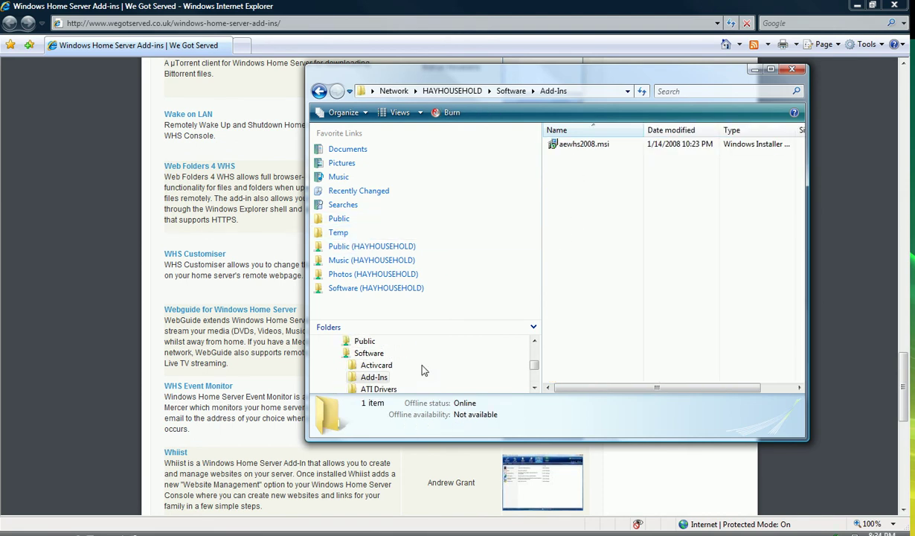
Expand Computer > Primary (C:) in the folder tree and open Temp
drag(534, 353, 534, 384)
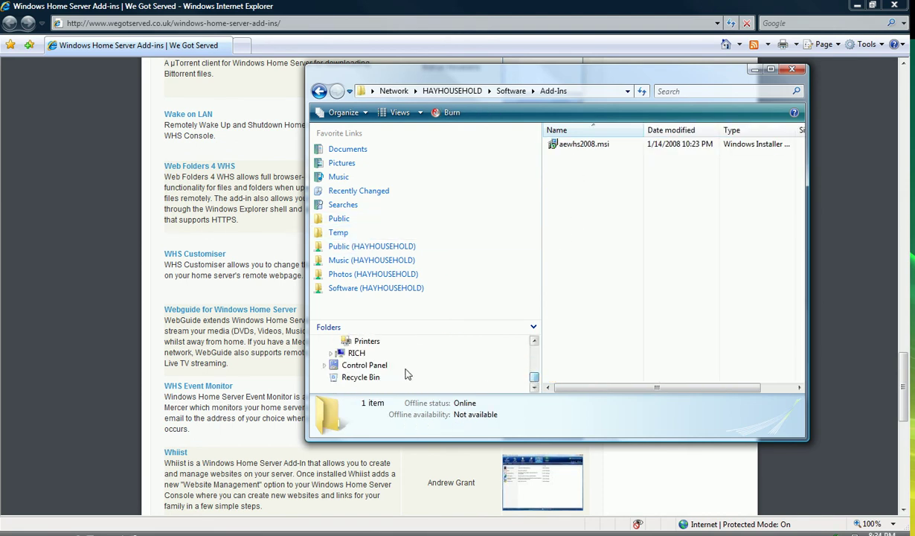
click(332, 355)
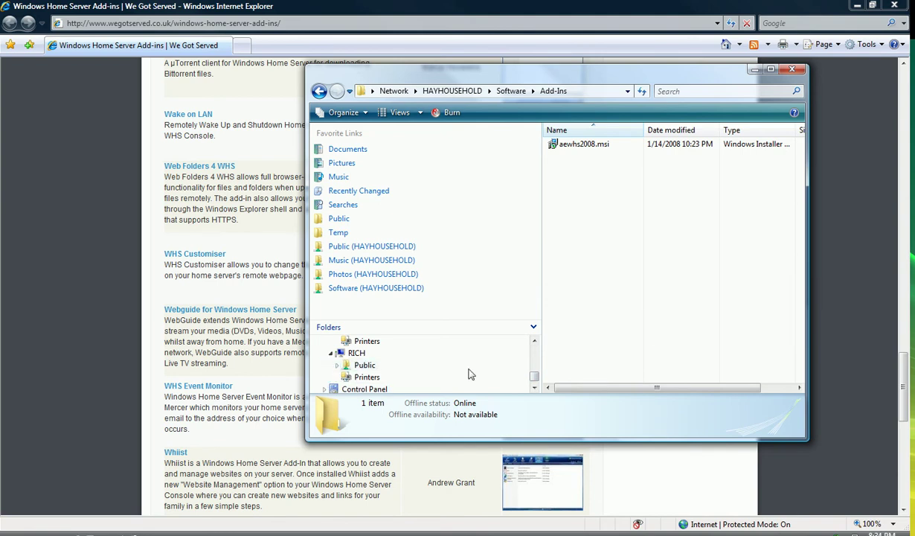
drag(536, 378, 533, 348)
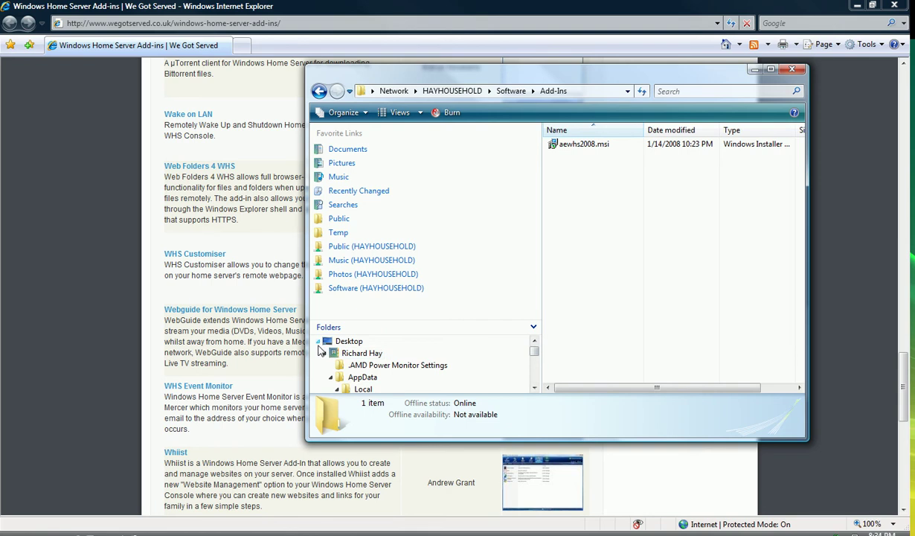
click(319, 342)
click(320, 343)
click(323, 351)
click(323, 377)
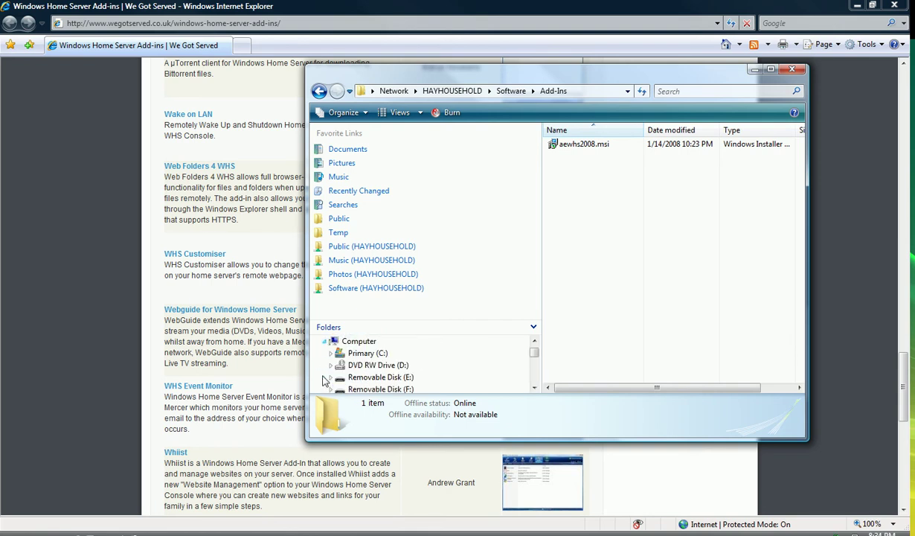
click(328, 353)
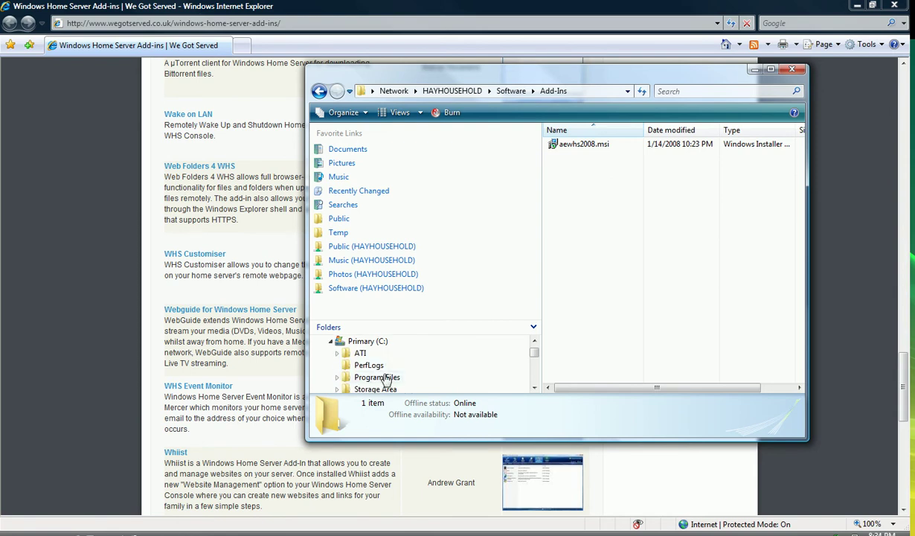
scroll(386, 379, down, 1)
click(365, 364)
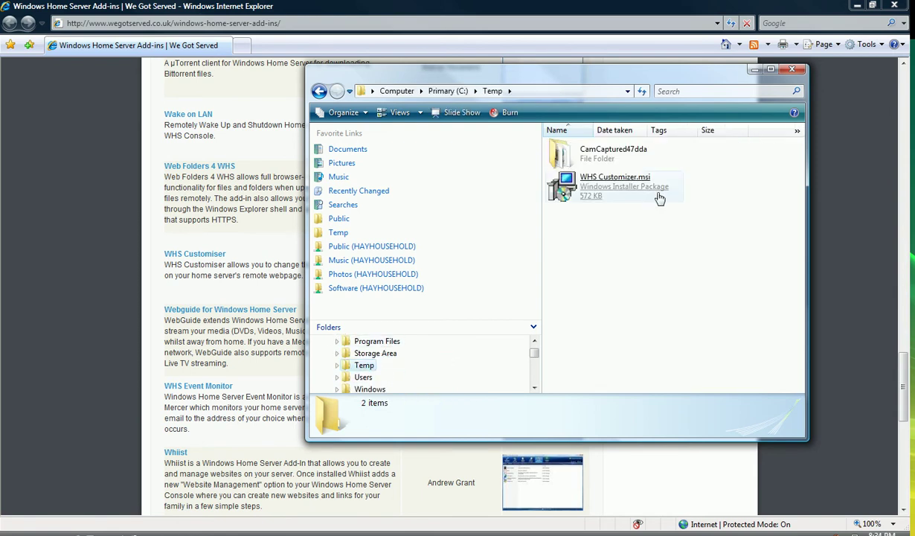
Copy WHS Customizer.msi from Temp, paste it into Software\Add-Ins, then close Explorer
click(615, 190)
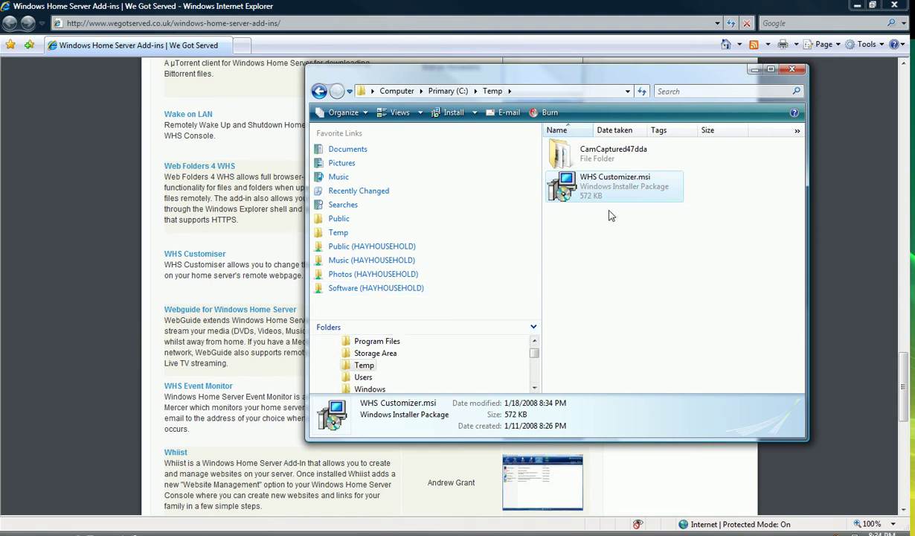
right_click(573, 176)
click(591, 312)
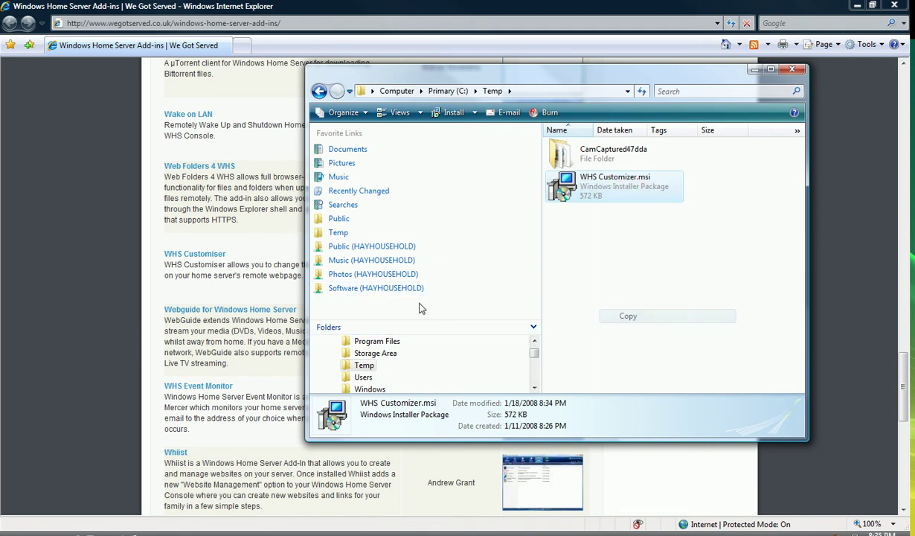
click(349, 292)
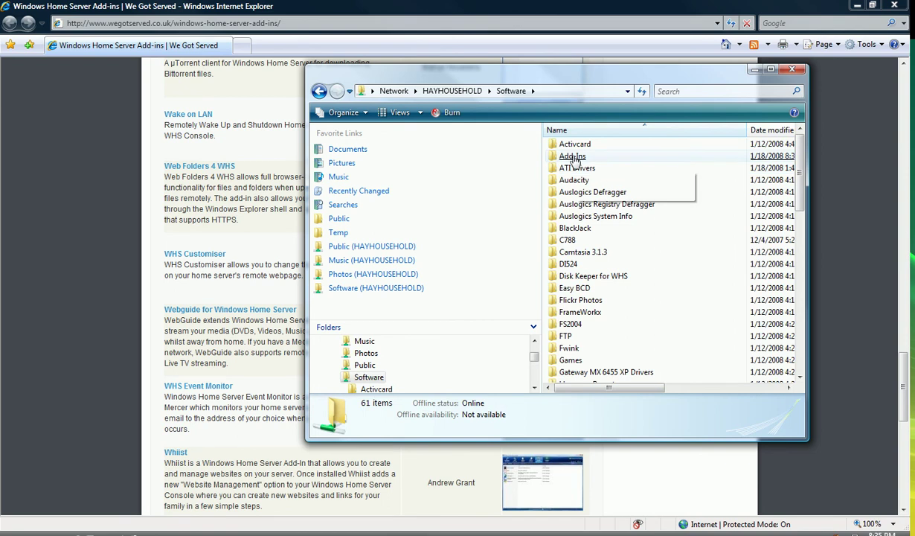
click(573, 156)
double_click(572, 156)
right_click(580, 186)
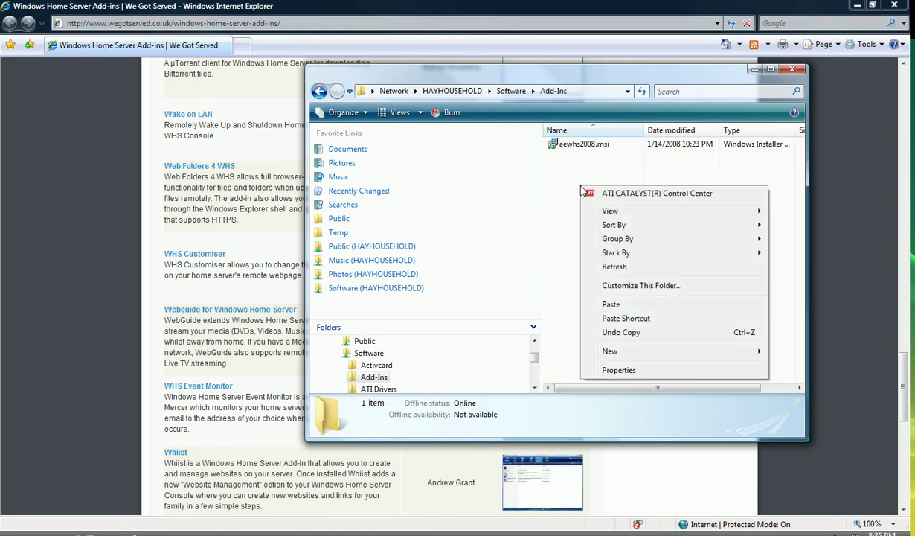
click(617, 306)
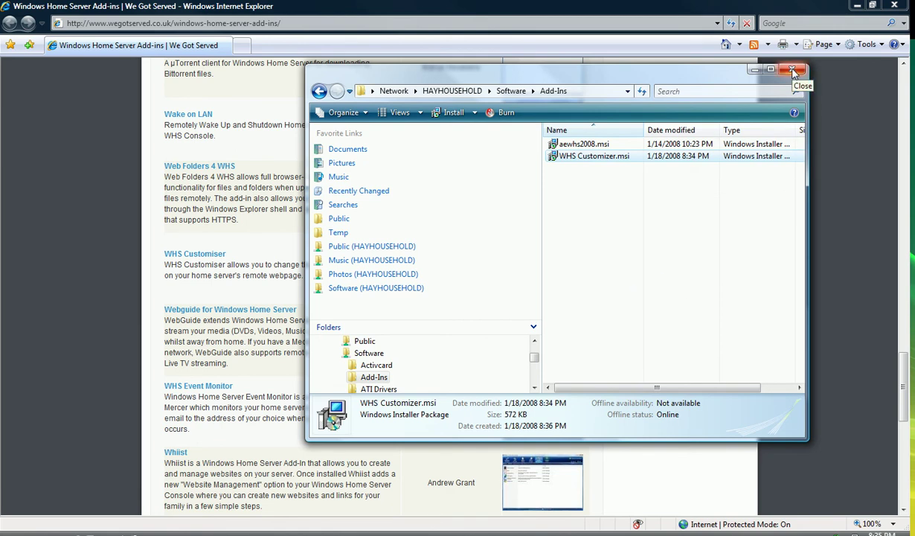
click(793, 70)
Close the browser, sign in to the Home Server Console, and open Settings
click(894, 6)
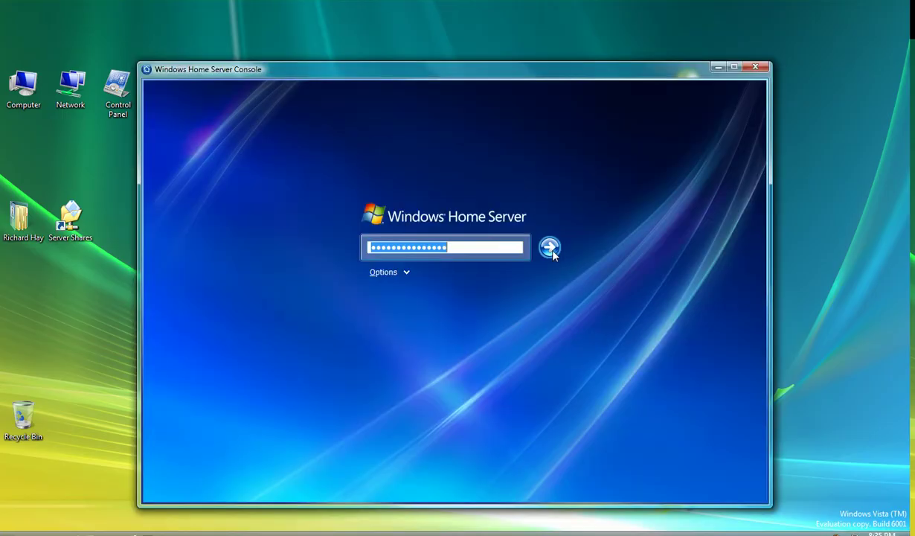
click(551, 250)
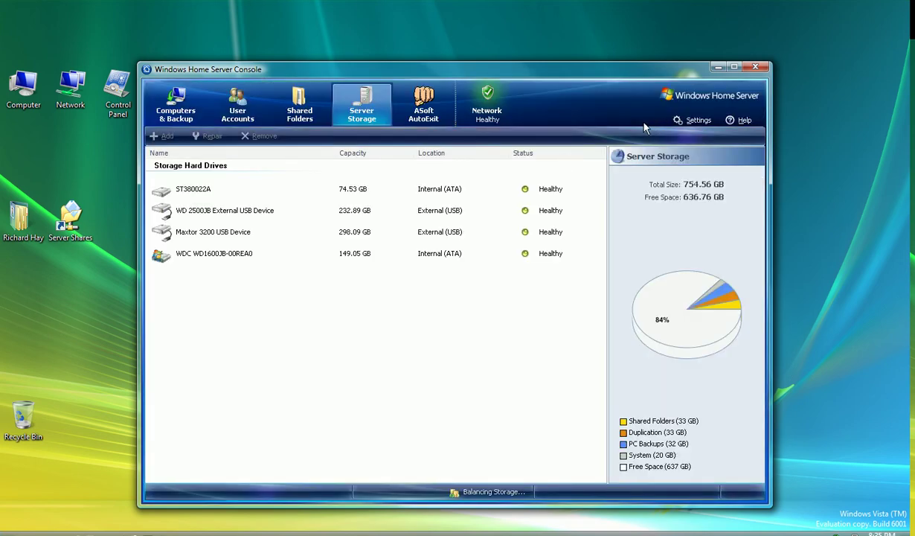
click(694, 121)
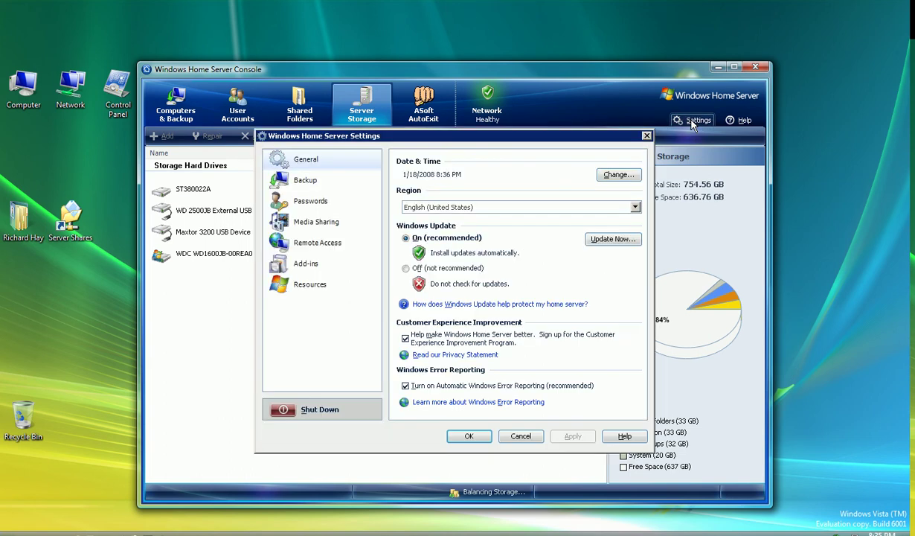
Install WHS Customizer from the Available list on the Add-ins settings page
click(299, 268)
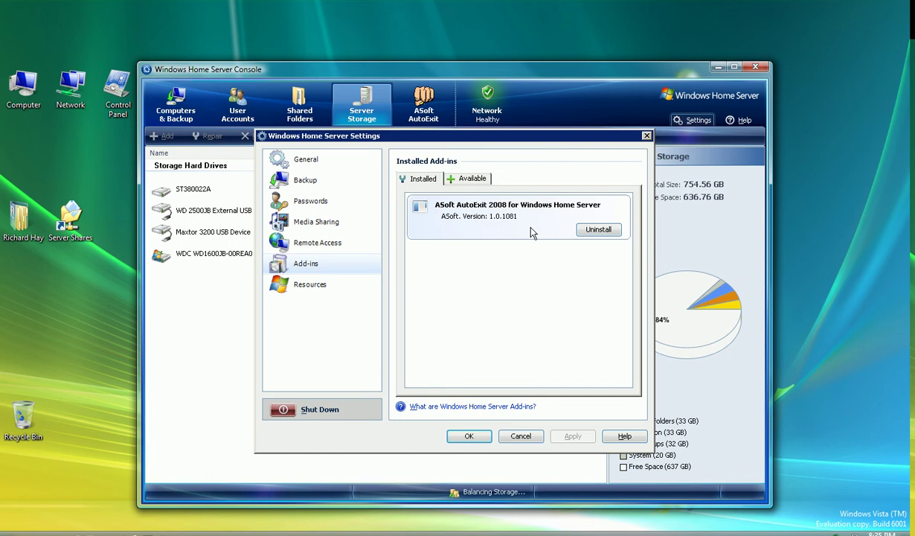
click(468, 183)
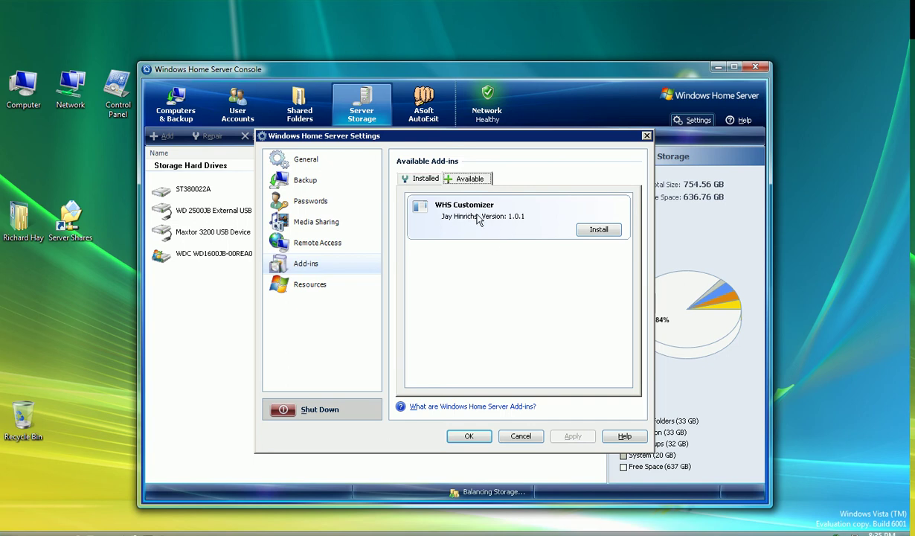
click(597, 233)
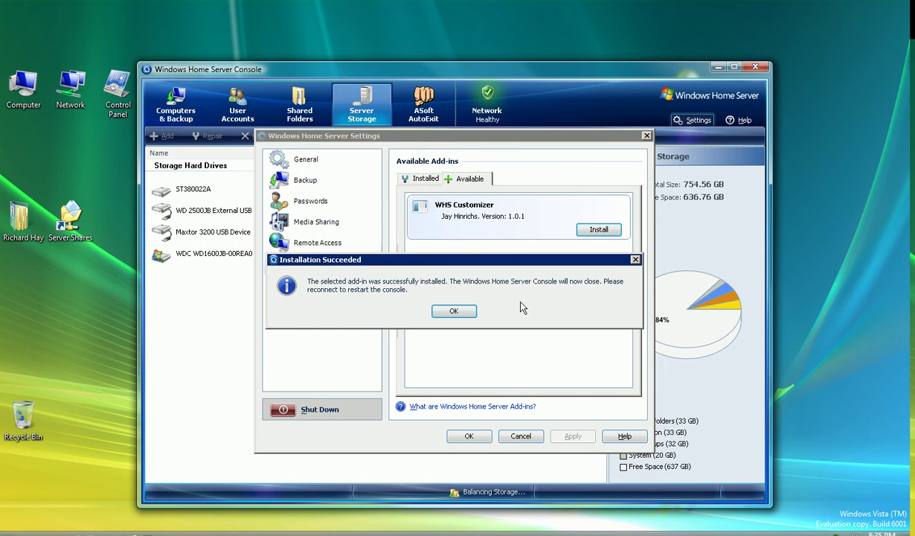
Acknowledge the install-success and lost-connection messages, then sign back in to the console
click(454, 311)
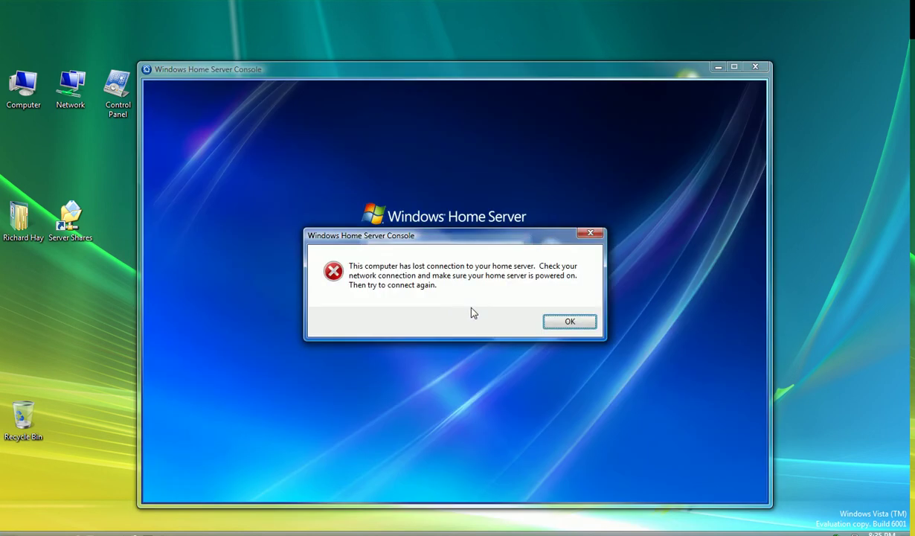
click(569, 322)
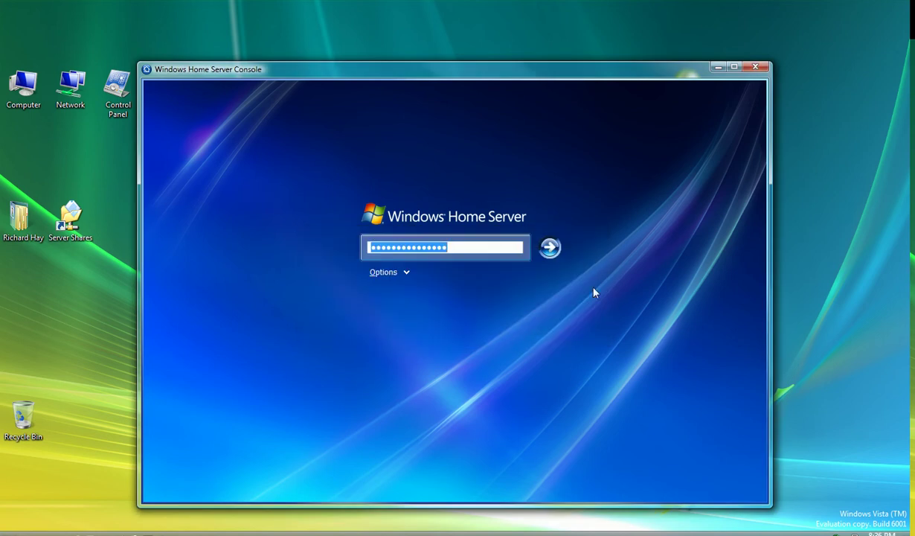
click(550, 249)
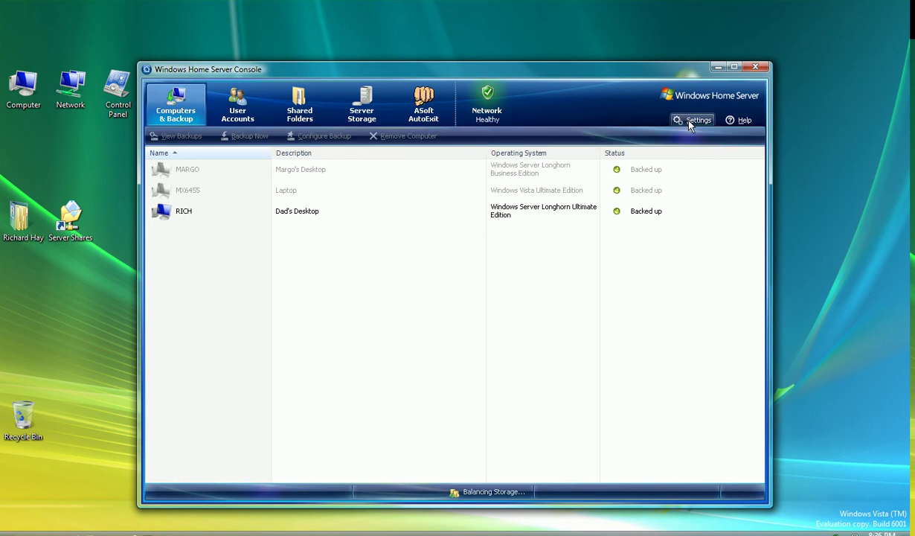
Open the console Settings and select the WHS Customizer page
click(691, 120)
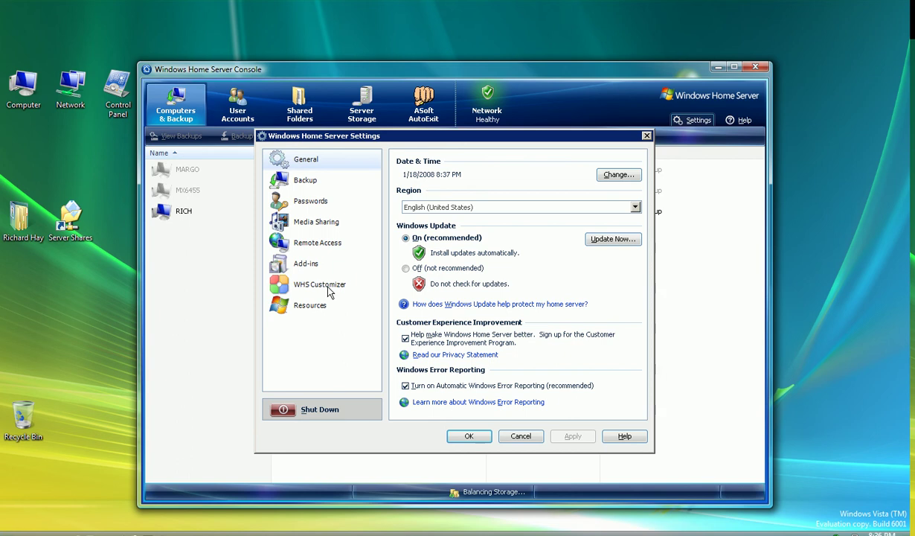
click(292, 283)
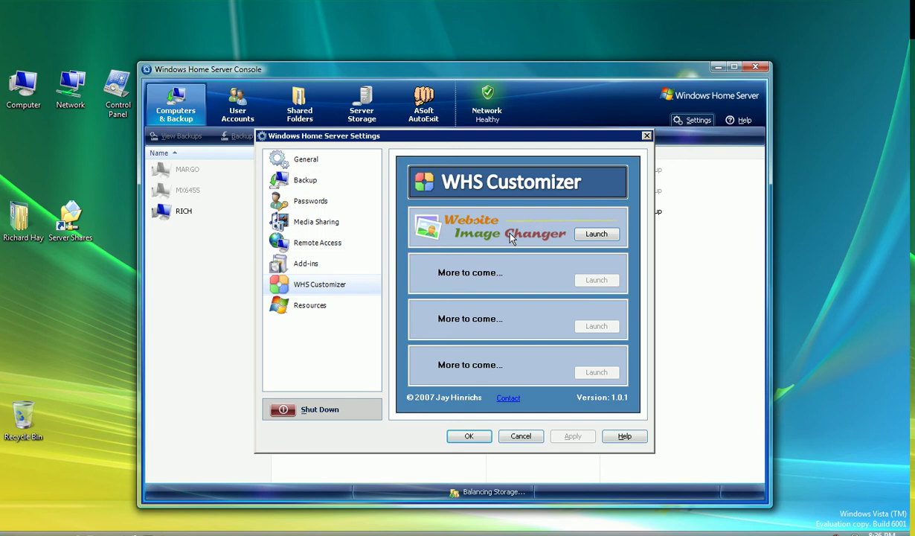
Launch Website Image Changer to show its Image Library of 2 images
click(582, 233)
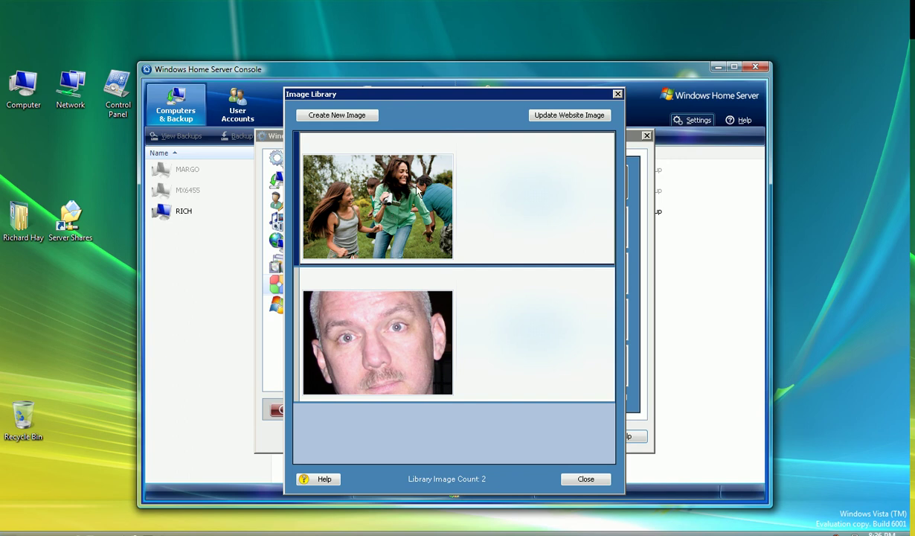
Create a new image from the portrait in Photos > Account Pictures, framing the face
click(342, 116)
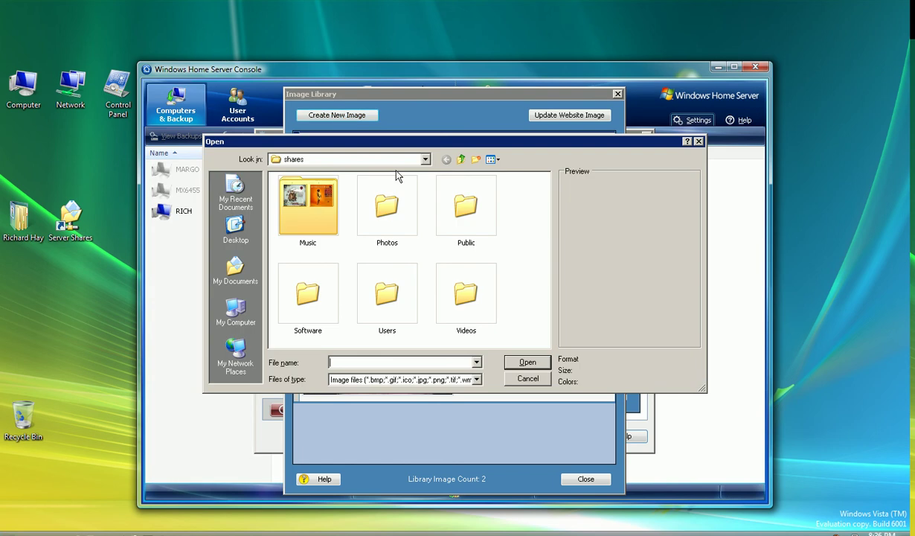
double_click(392, 212)
click(302, 201)
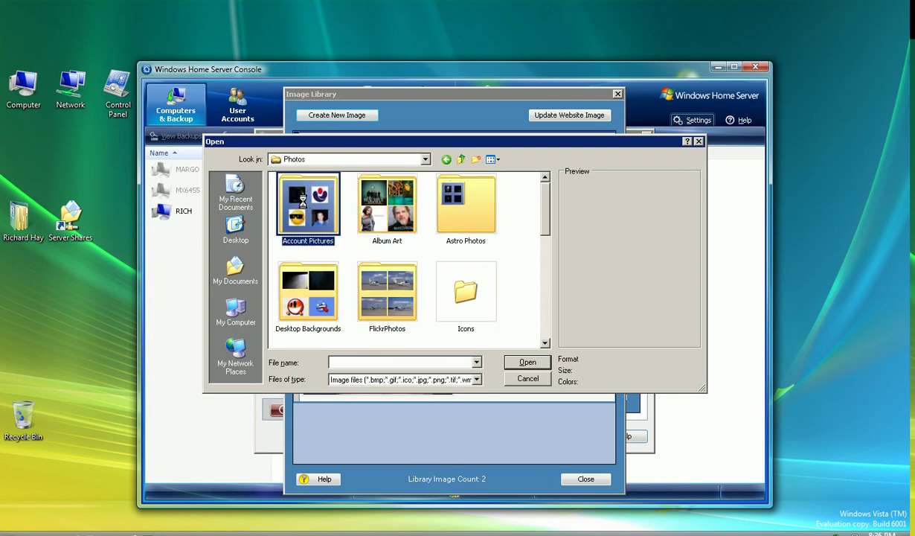
double_click(302, 201)
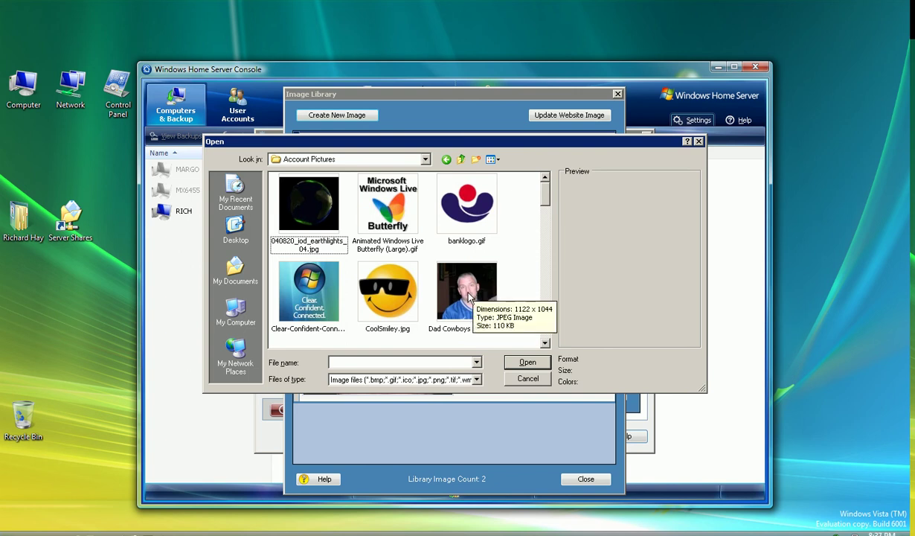
double_click(468, 297)
mouse_move(465, 290)
mouse_down()
mouse_move(464, 231)
mouse_move(403, 221)
mouse_move(364, 287)
mouse_move(458, 310)
mouse_move(510, 299)
mouse_move(510, 255)
mouse_move(466, 241)
mouse_move(465, 294)
mouse_up()
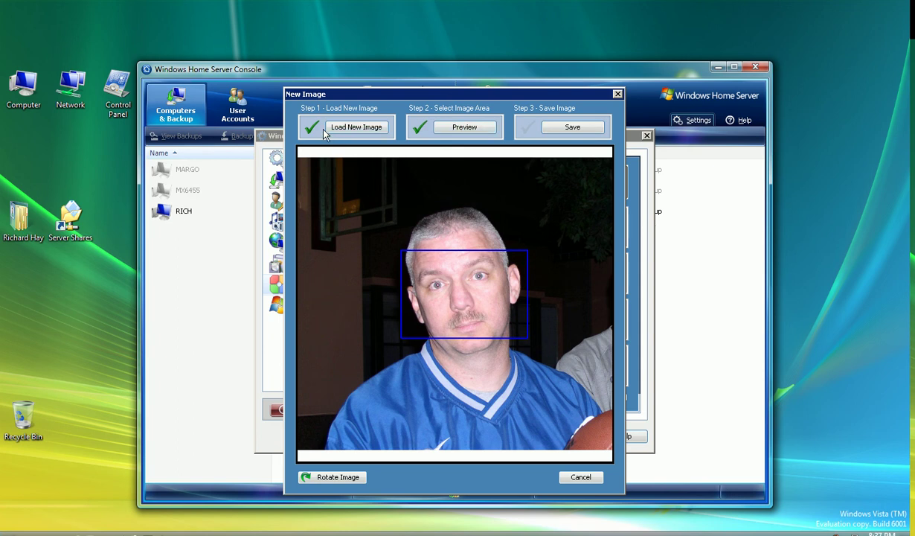
Preview the face crop, reposition the frame, and save it to the library and website
click(449, 130)
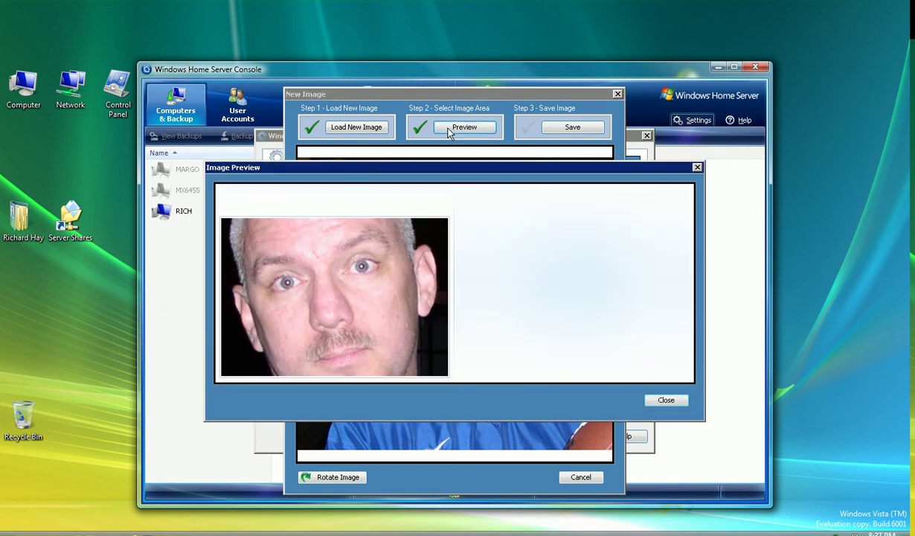
click(664, 401)
drag(444, 259, 462, 303)
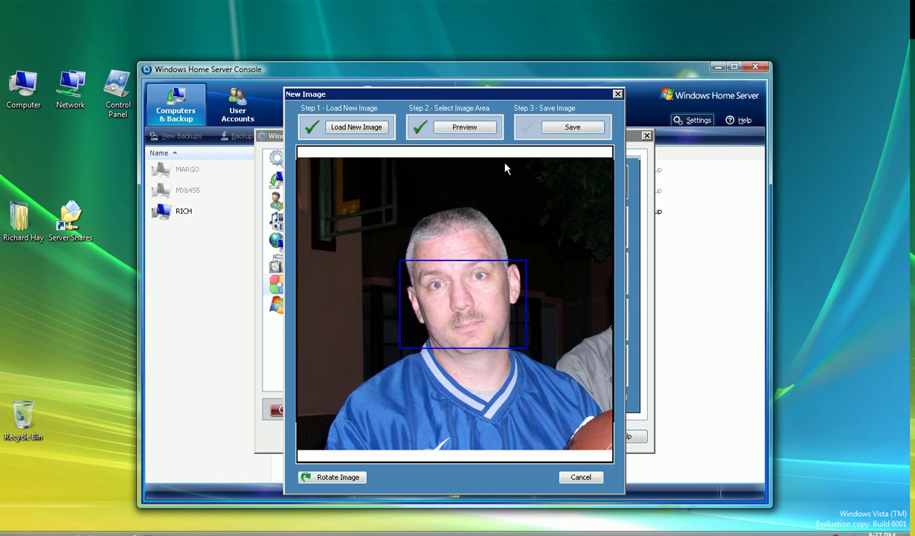
click(560, 128)
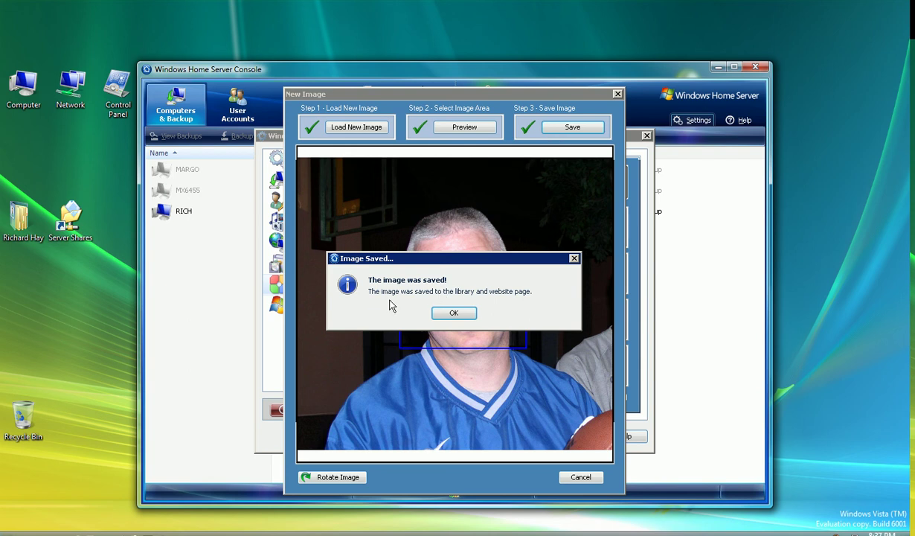
Make the newly cropped face photo the website image in WHS Customizer and confirm the update
click(446, 311)
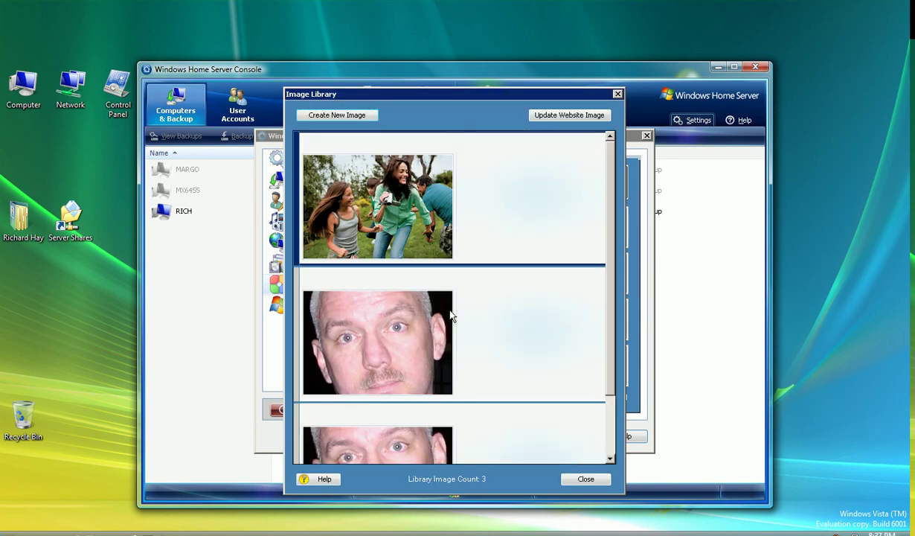
scroll(614, 248, down, 3)
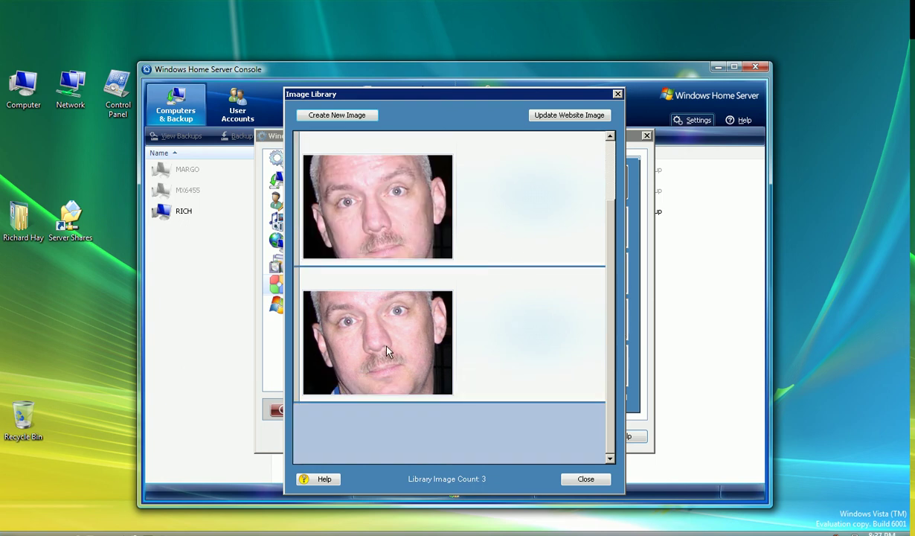
click(428, 339)
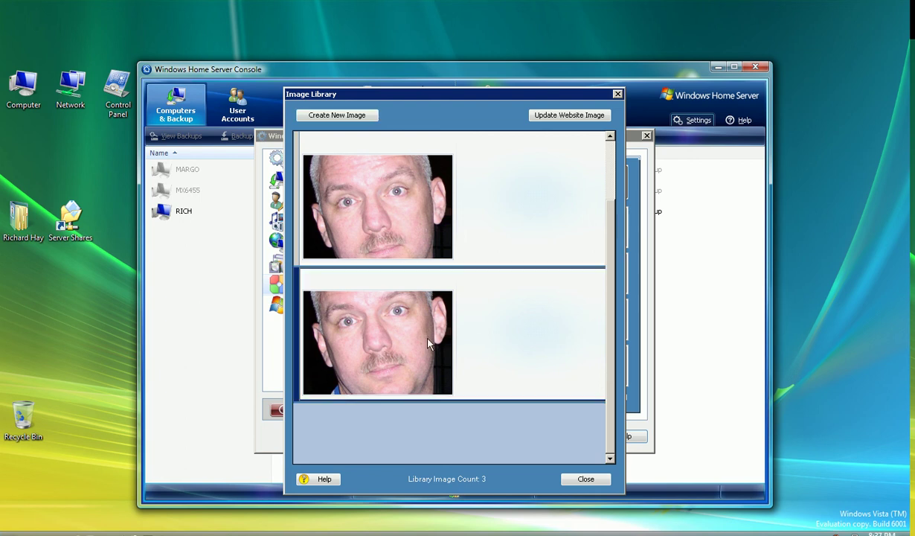
click(559, 117)
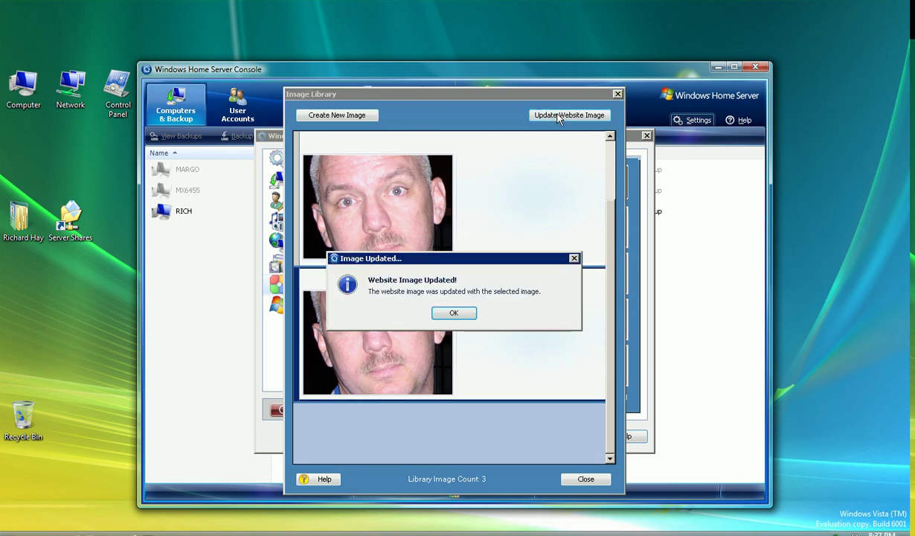
click(451, 313)
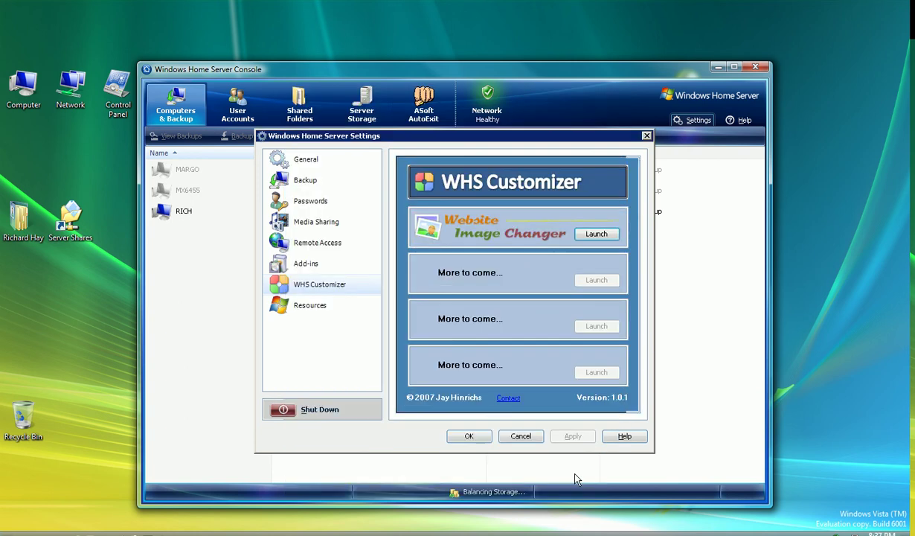
Close the home server settings and console, then start Internet Explorer
click(469, 438)
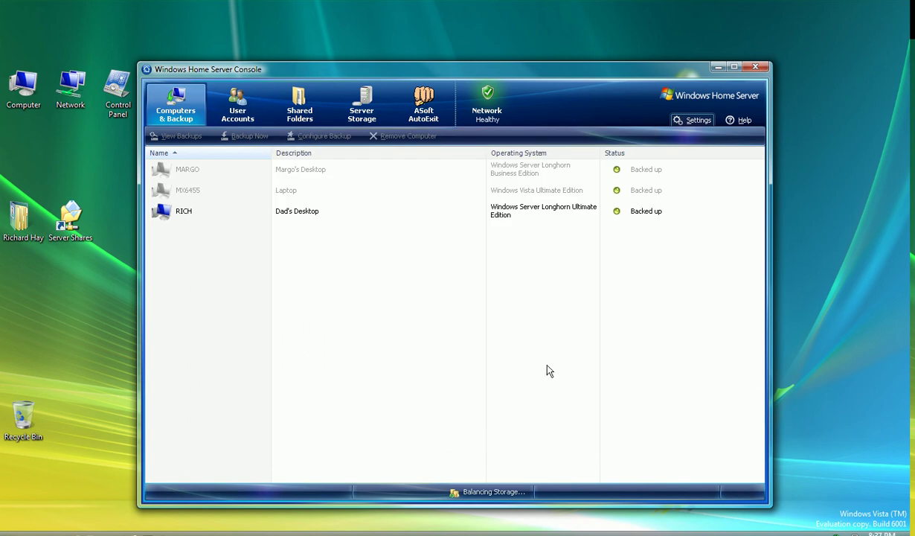
click(756, 68)
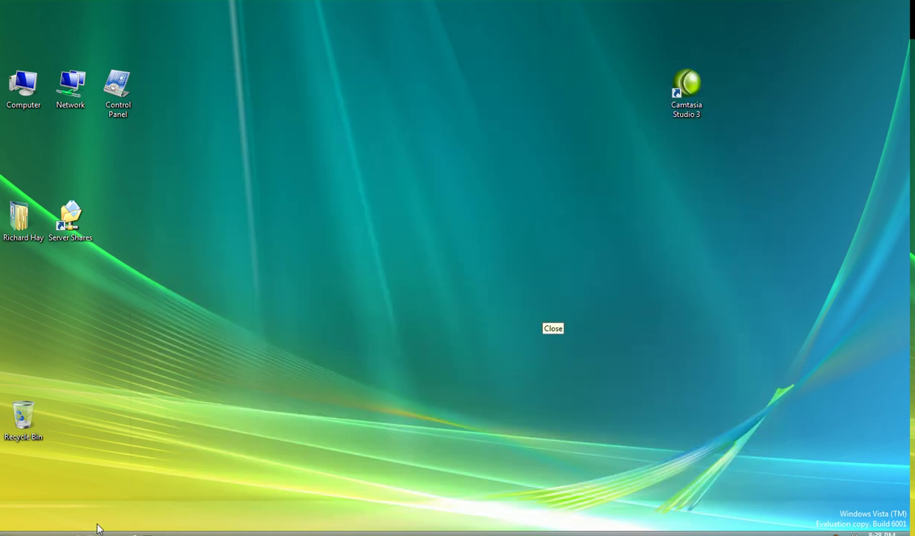
click(74, 533)
Go to the home server's homeserver.com remote-access address in Internet Explorer
text(http)
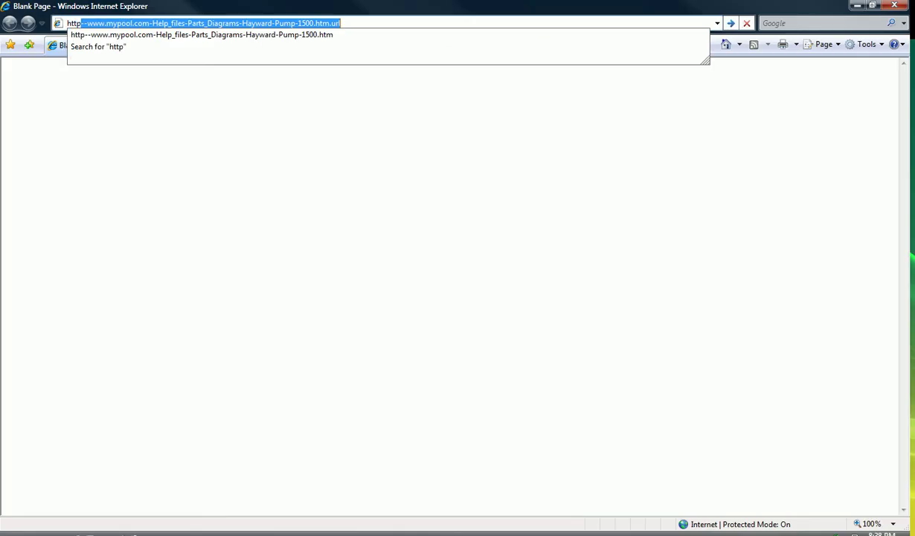
text(s://)
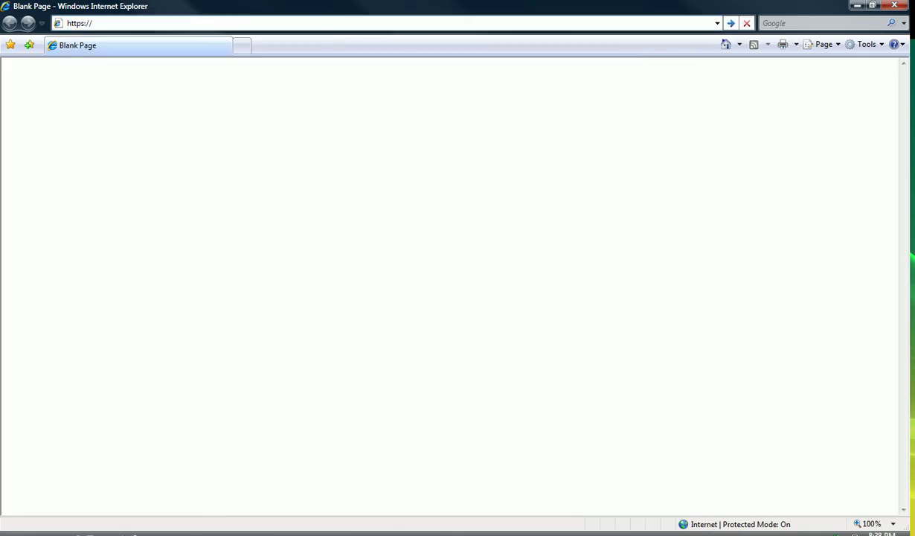
text(hayhousehold.homeserver.com/)
key(Return)
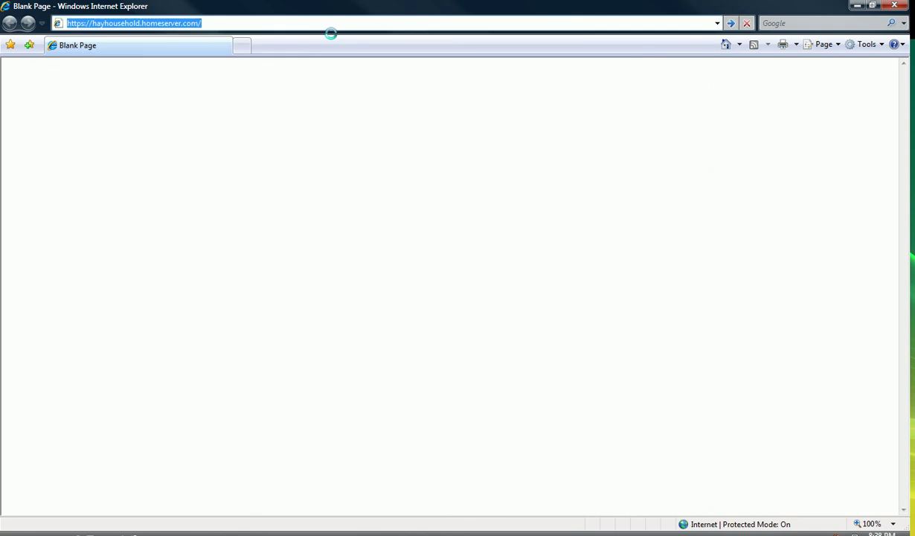